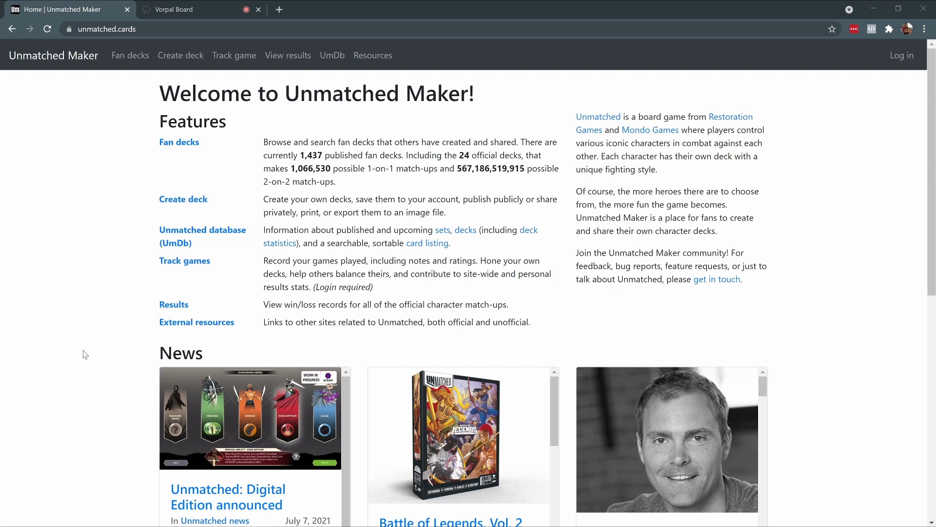
Step: Look over the Unmatched Maker home page with its news and the blank deck creation form
{"action": "scroll", "coordinate": [86, 354], "scroll_direction": "down", "scroll_amount": 5}
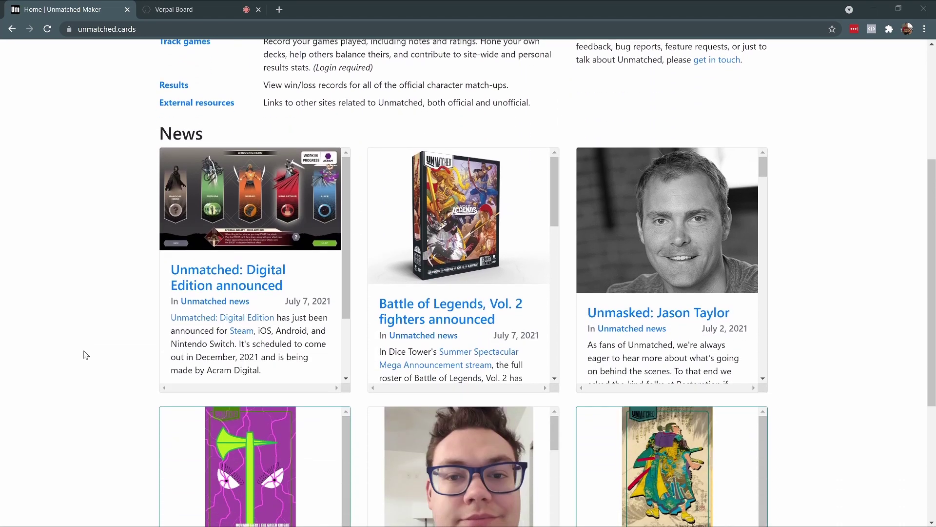
{"action": "scroll", "coordinate": [86, 354], "scroll_direction": "down", "scroll_amount": 2}
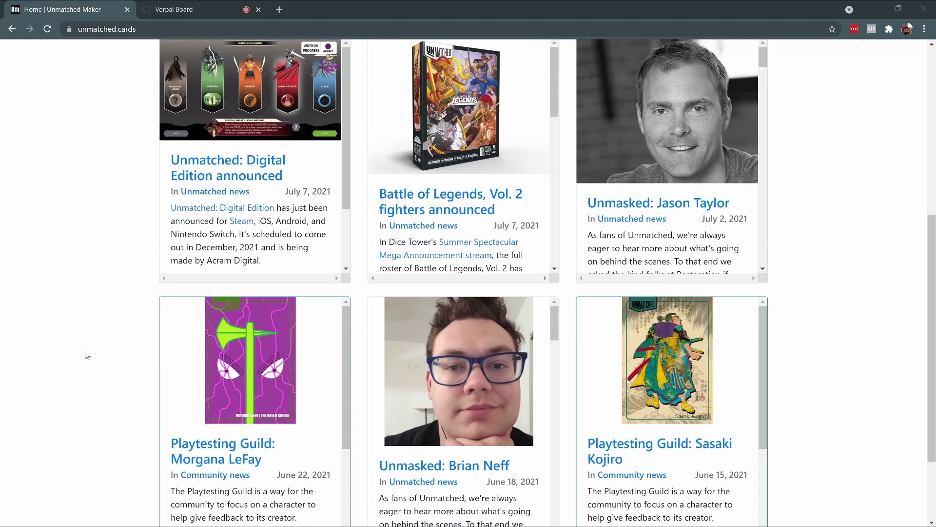
{"action": "scroll", "coordinate": [86, 355], "scroll_direction": "up", "scroll_amount": 3}
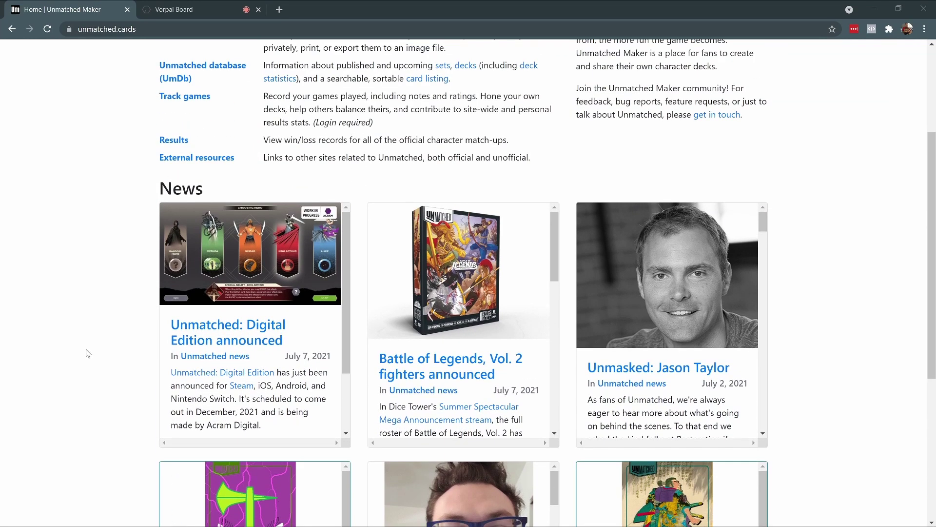
{"action": "scroll", "coordinate": [87, 353], "scroll_direction": "up", "scroll_amount": 3}
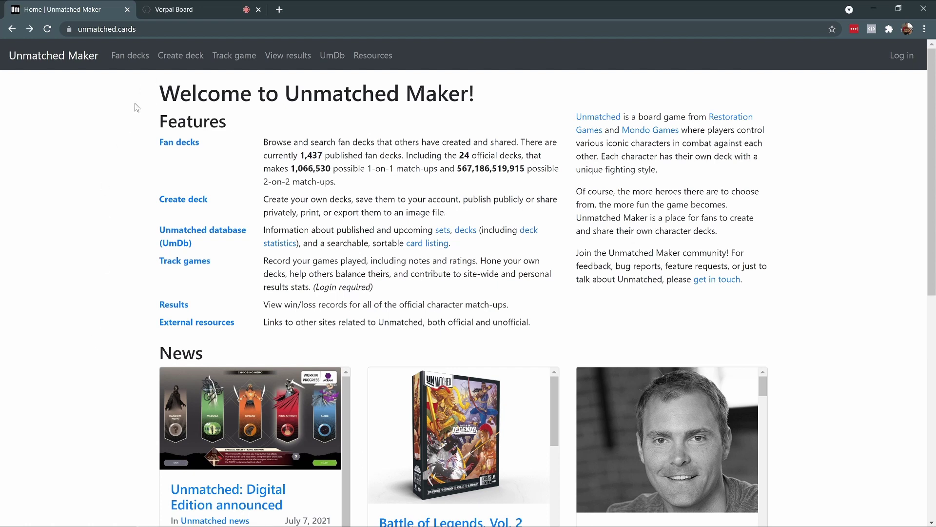
{"action": "left_click", "coordinate": [179, 64]}
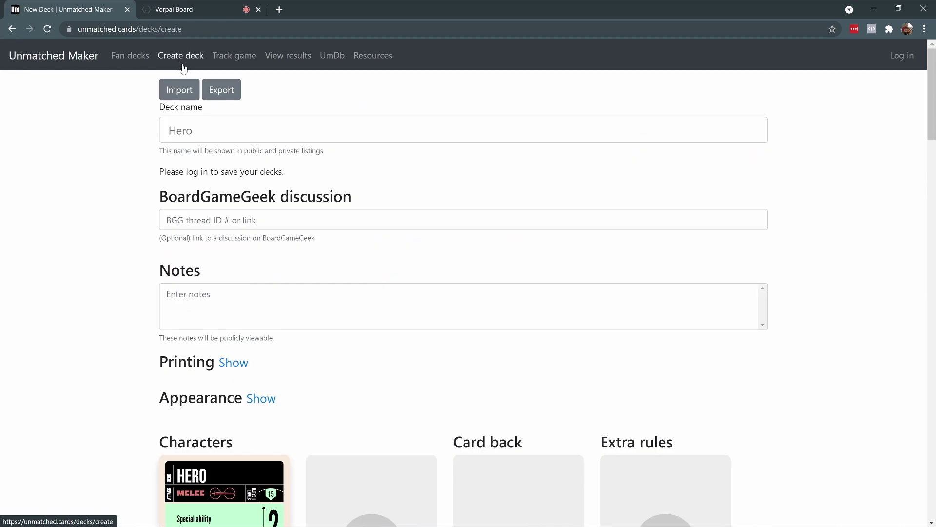
{"action": "scroll", "coordinate": [329, 231], "scroll_direction": "down", "scroll_amount": 5}
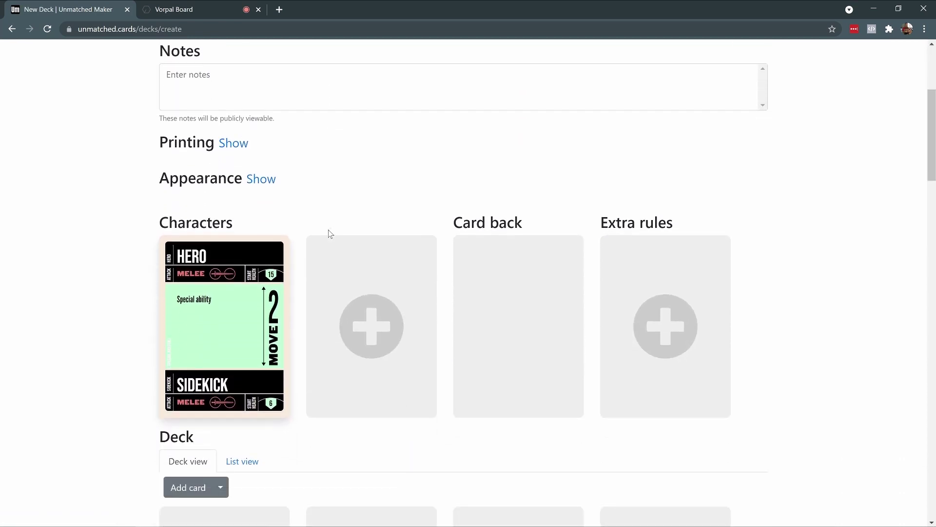
{"action": "scroll", "coordinate": [330, 233], "scroll_direction": "down", "scroll_amount": 1}
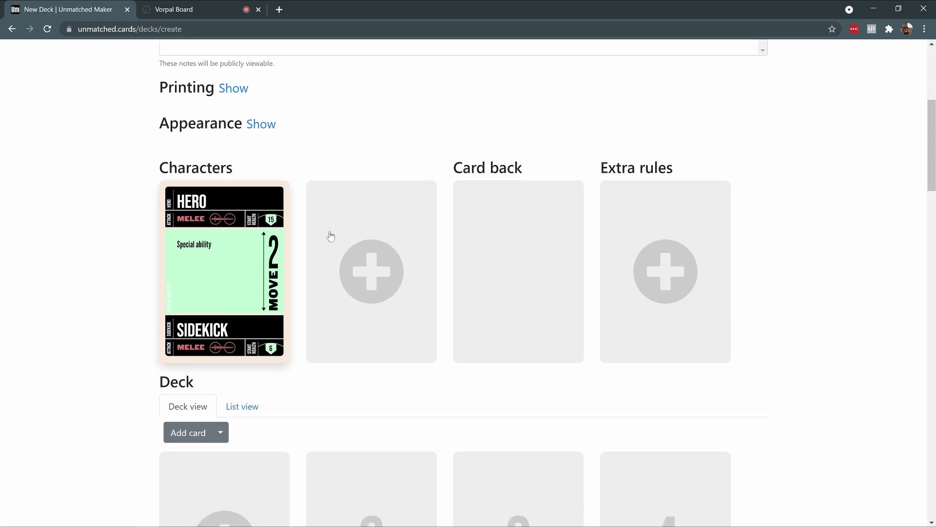
{"action": "scroll", "coordinate": [331, 237], "scroll_direction": "up", "scroll_amount": 6}
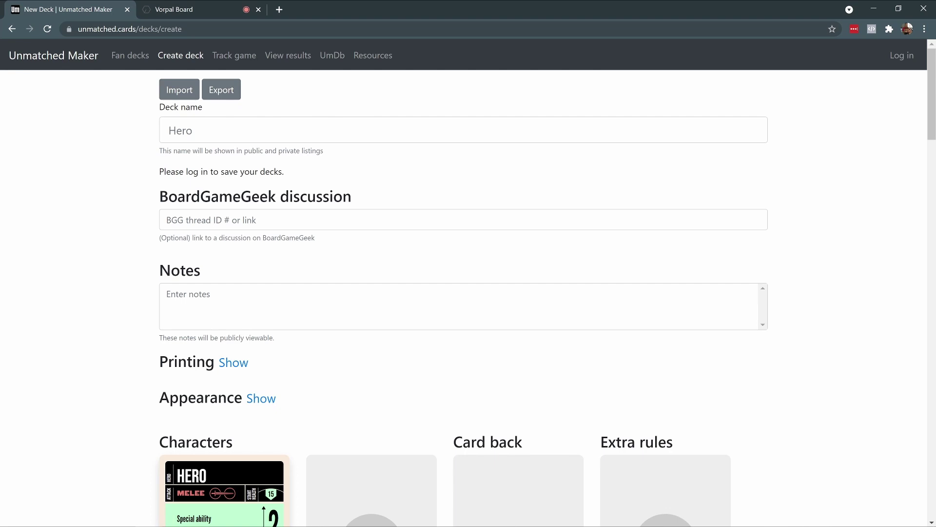
Step: Open the Jason Voorhees deck from the fan decks list and review its character card, card back and deck cards
{"action": "left_click", "coordinate": [130, 60]}
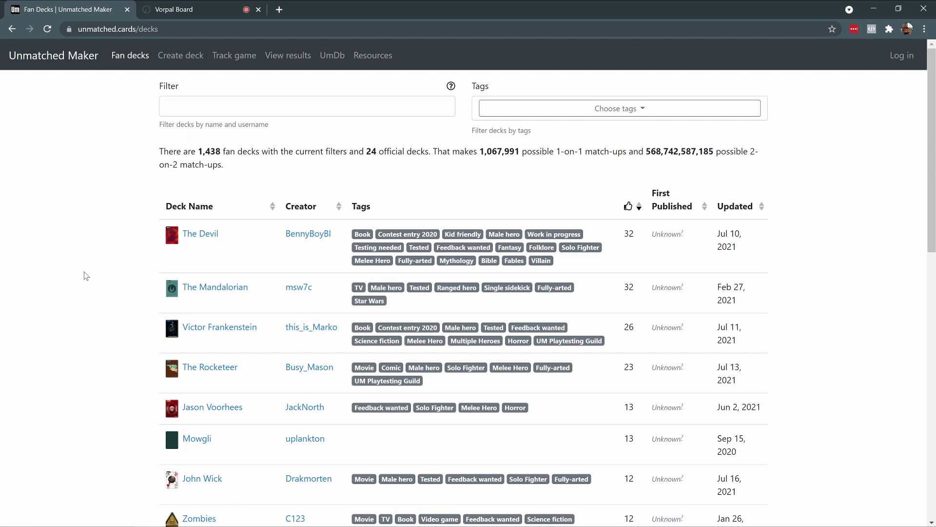
{"action": "left_click", "coordinate": [191, 414]}
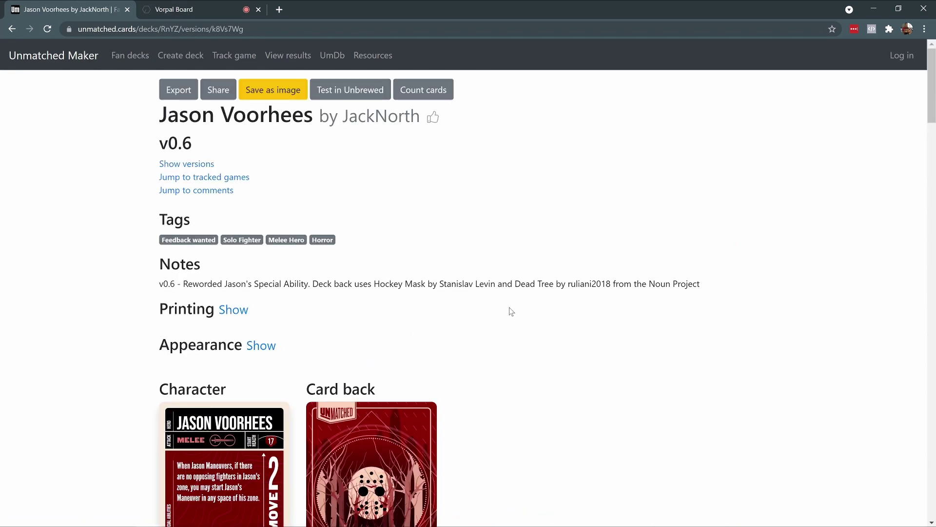
{"action": "scroll", "coordinate": [510, 337], "scroll_direction": "down", "scroll_amount": 1}
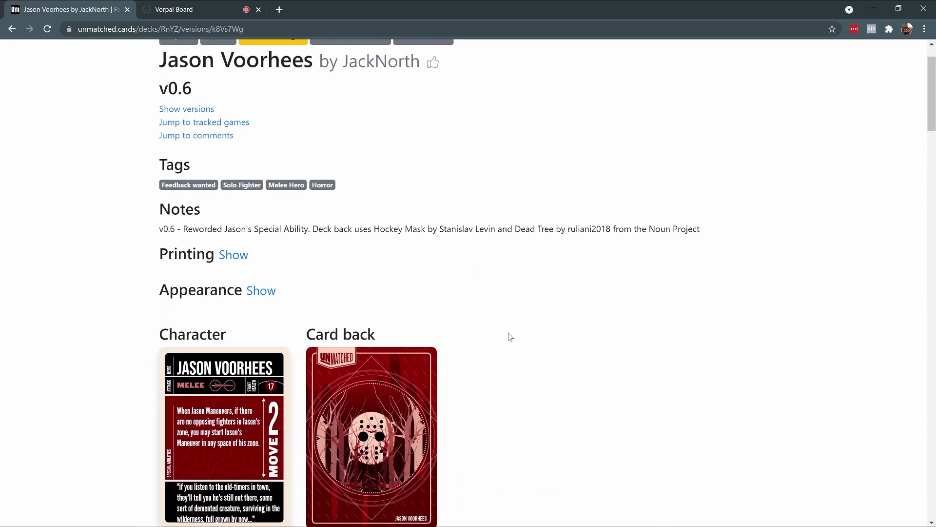
{"action": "scroll", "coordinate": [510, 336], "scroll_direction": "down", "scroll_amount": 1}
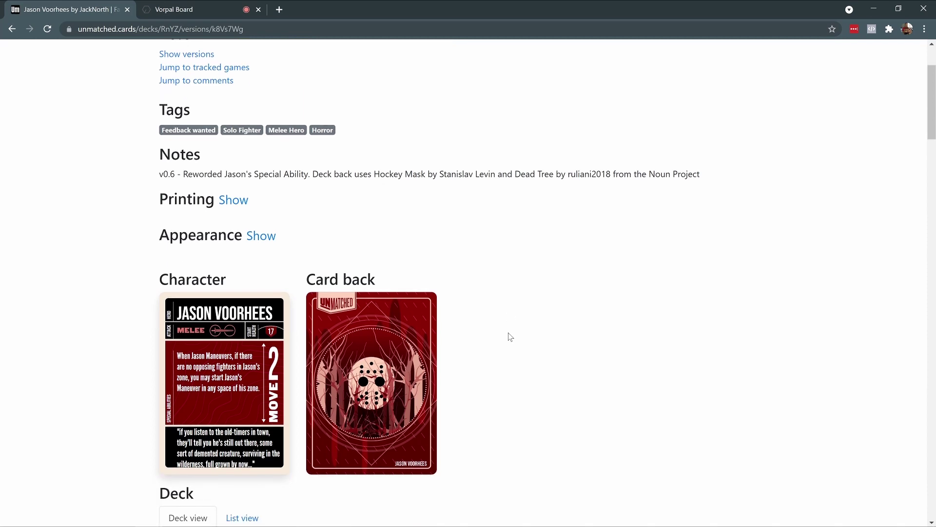
{"action": "scroll", "coordinate": [510, 337], "scroll_direction": "down", "scroll_amount": 4}
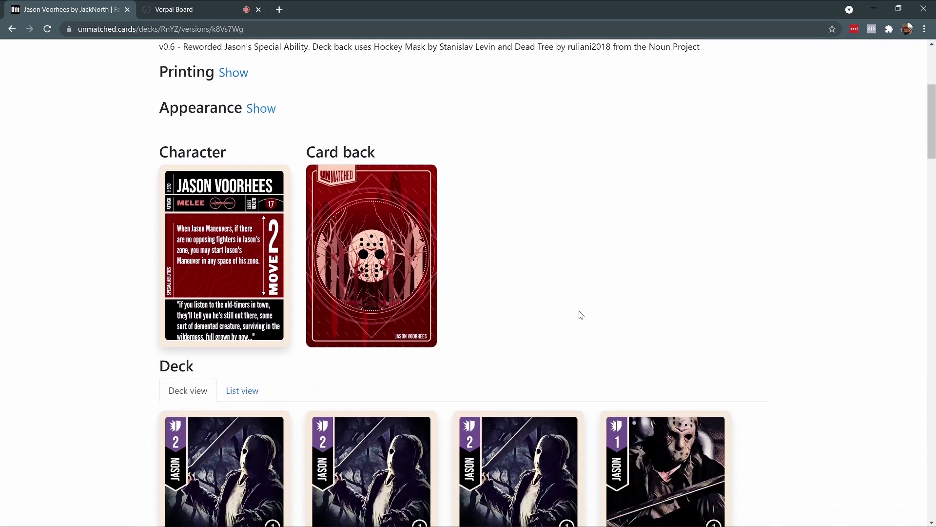
{"action": "scroll", "coordinate": [580, 314], "scroll_direction": "down", "scroll_amount": 3}
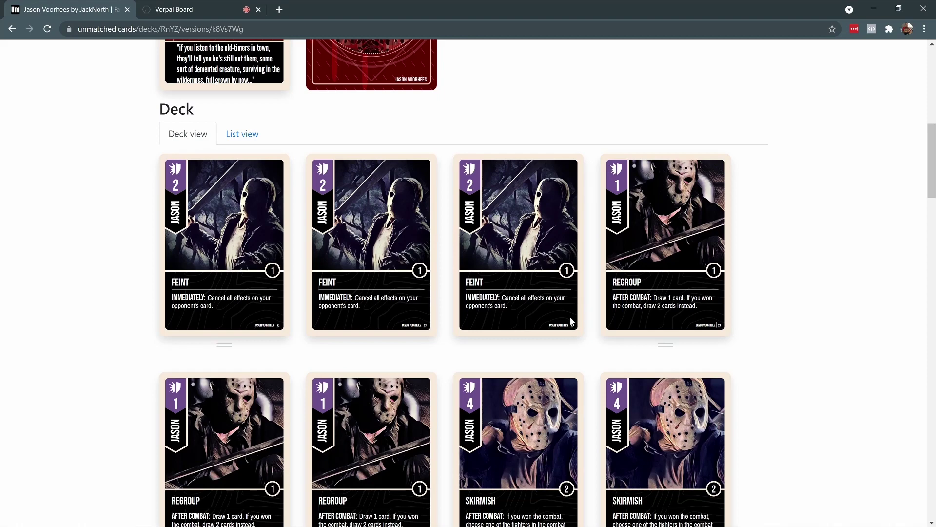
{"action": "scroll", "coordinate": [570, 316], "scroll_direction": "up", "scroll_amount": 1}
{"action": "scroll", "coordinate": [570, 317], "scroll_direction": "up", "scroll_amount": 6}
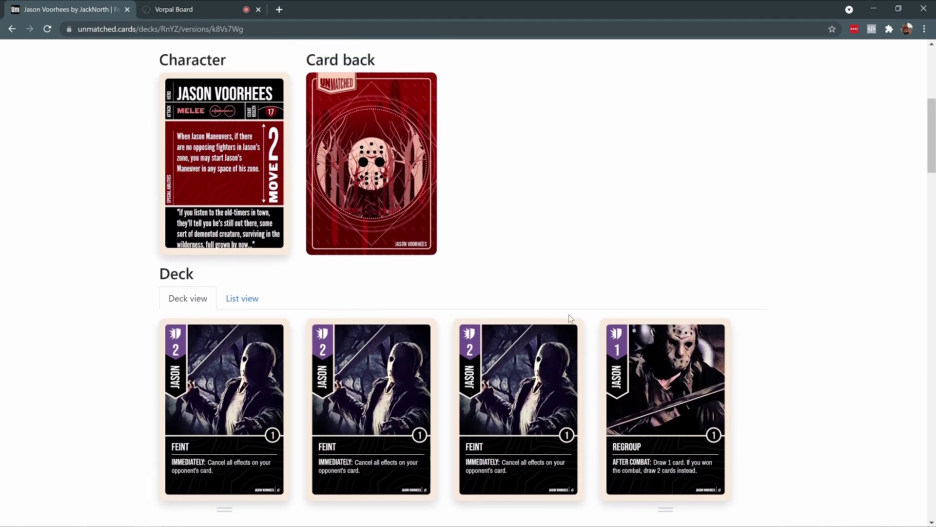
{"action": "scroll", "coordinate": [567, 315], "scroll_direction": "up", "scroll_amount": 2}
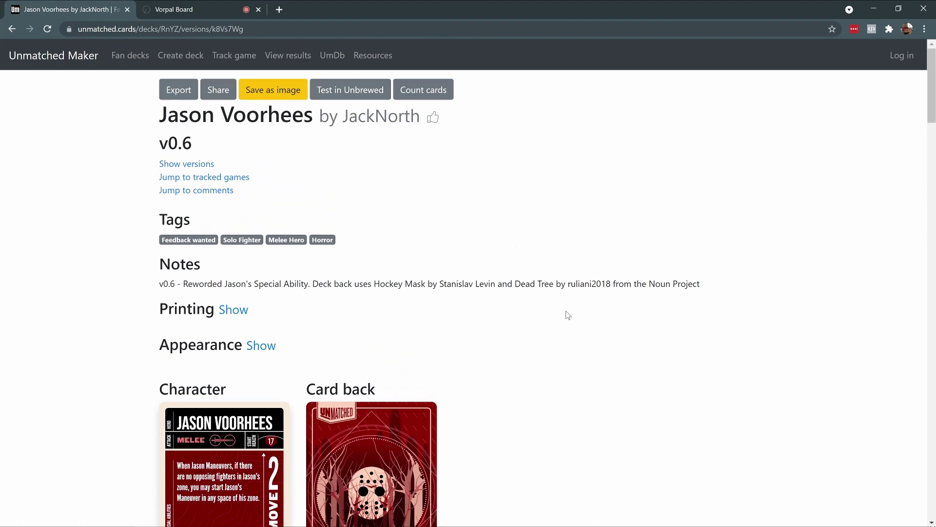
Step: Set the deck's image export to a ZIP of multiple image files, including each card once for each copy in the deck
{"action": "left_click", "coordinate": [283, 96]}
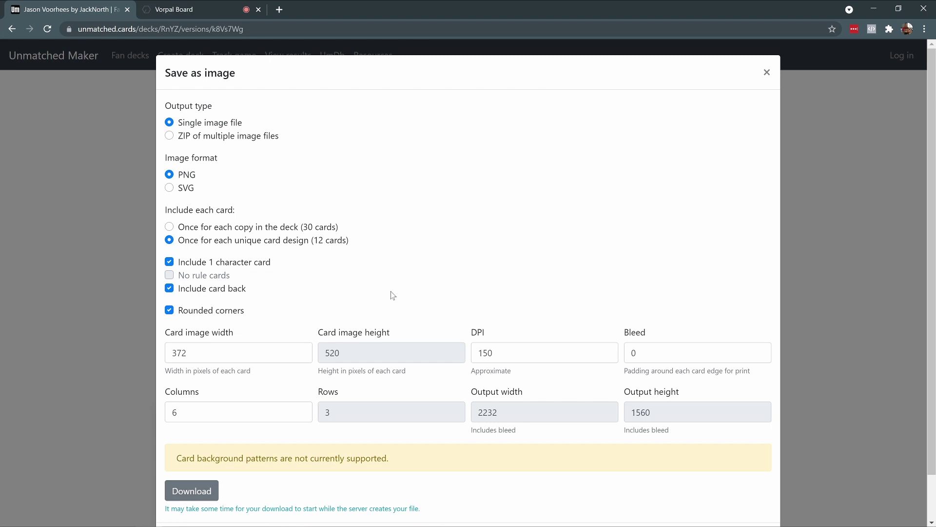
{"action": "left_click", "coordinate": [170, 137]}
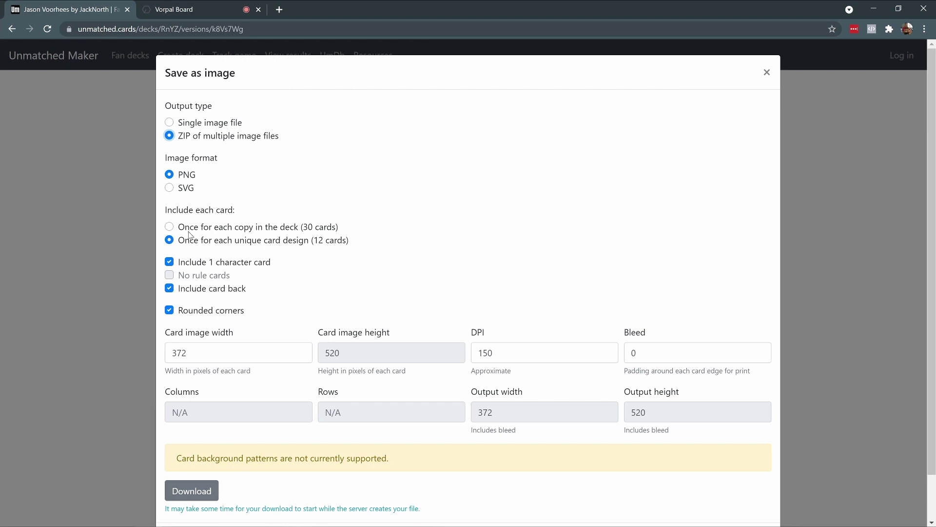
{"action": "left_click", "coordinate": [170, 227]}
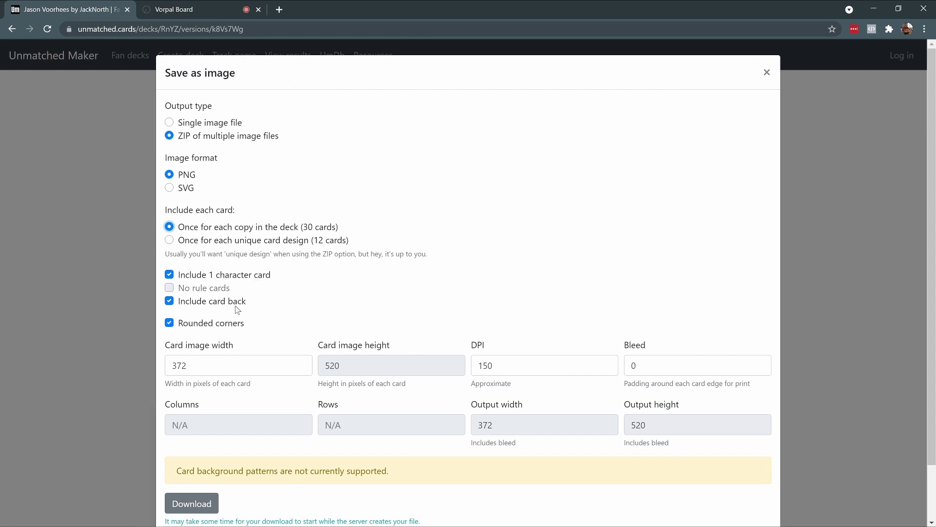
Step: Set the card image width to 600 pixels and download the deck images
{"action": "double_click", "coordinate": [229, 365]}
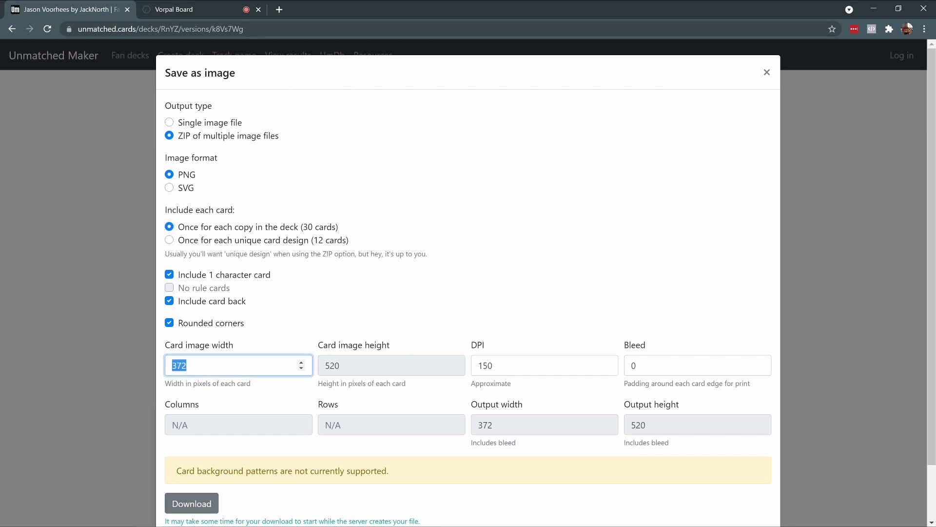
{"action": "type", "text": "600"}
{"action": "key", "text": "Tab"}
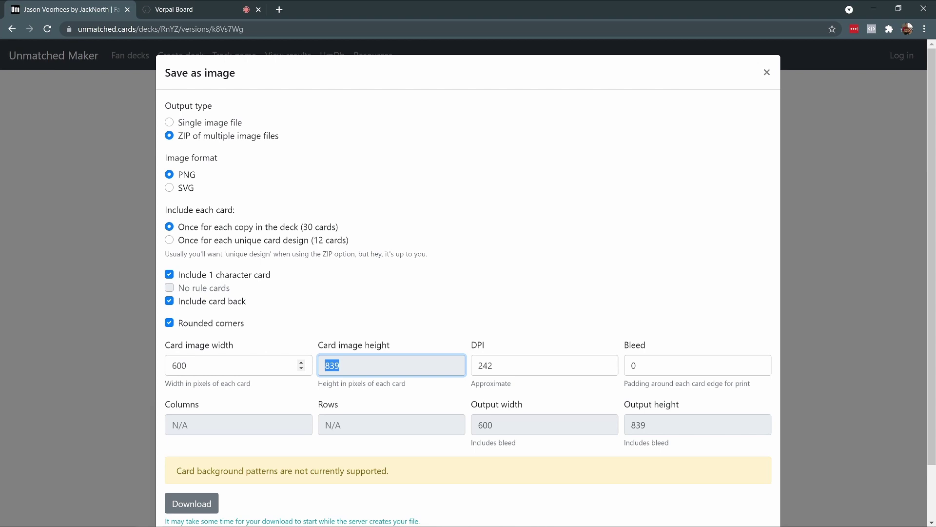
{"action": "scroll", "coordinate": [224, 367], "scroll_direction": "down", "scroll_amount": 1}
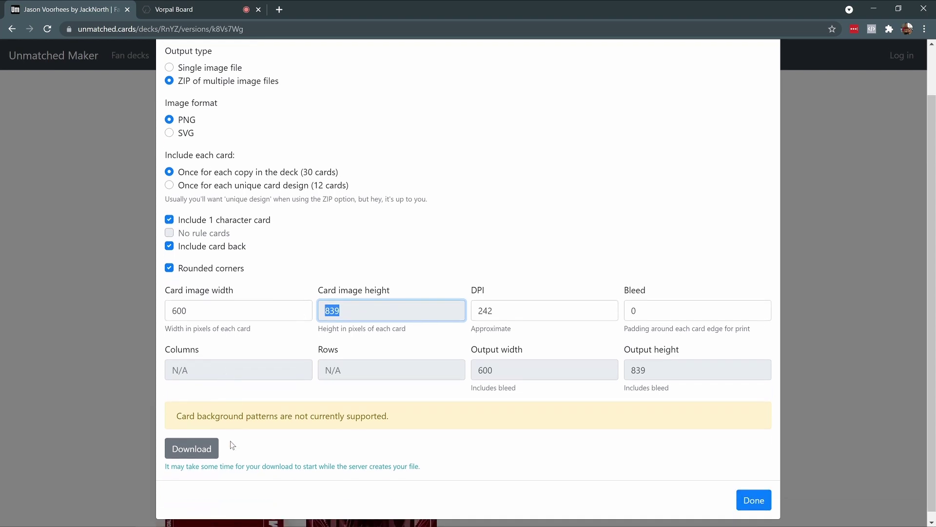
{"action": "left_click", "coordinate": [206, 453]}
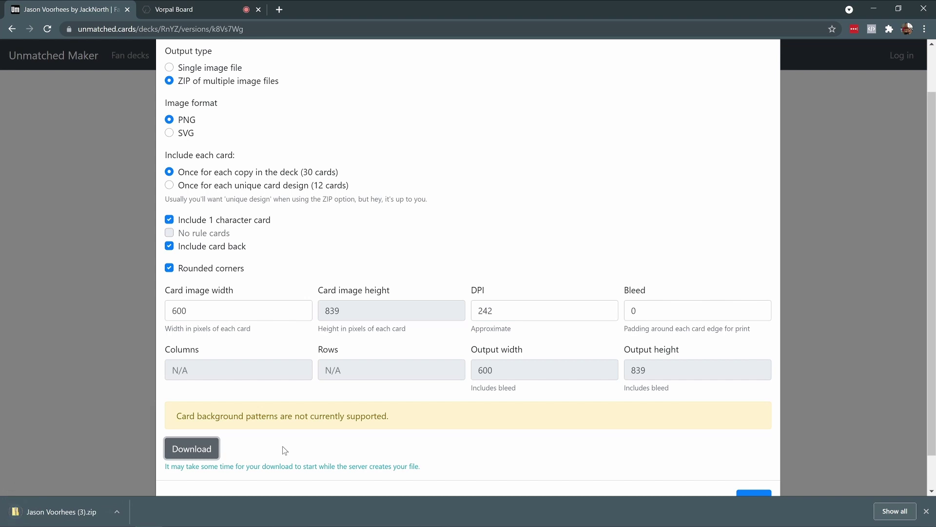
Step: Examine the extracted Jason Voorhees images in the back, characters and deck folders in File Explorer
{"action": "scroll", "coordinate": [211, 481], "scroll_direction": "down", "scroll_amount": 1}
{"action": "mouse_move", "coordinate": [211, 522]}
{"action": "left_click", "coordinate": [66, 517]}
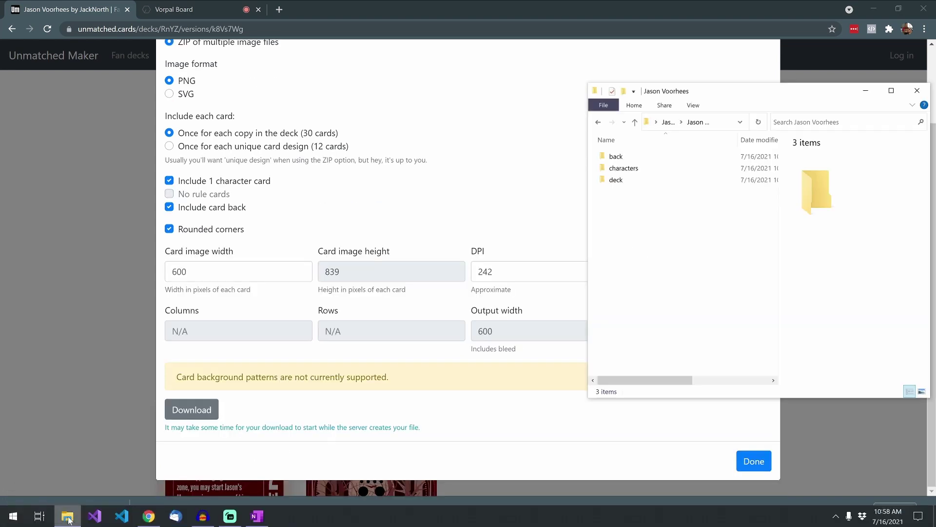
{"action": "double_click", "coordinate": [616, 156]}
{"action": "key", "text": "alt+Left"}
{"action": "double_click", "coordinate": [634, 167]}
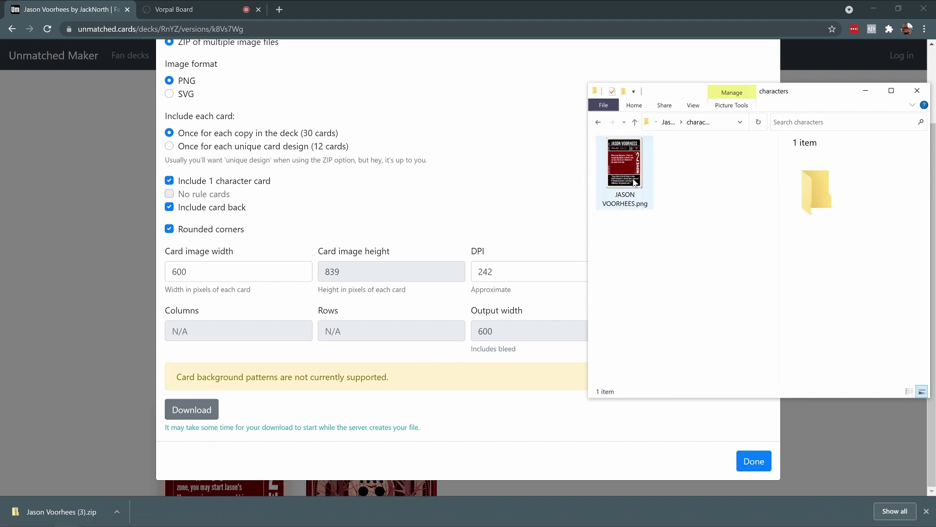
{"action": "key", "text": "alt+Left"}
{"action": "double_click", "coordinate": [625, 181]}
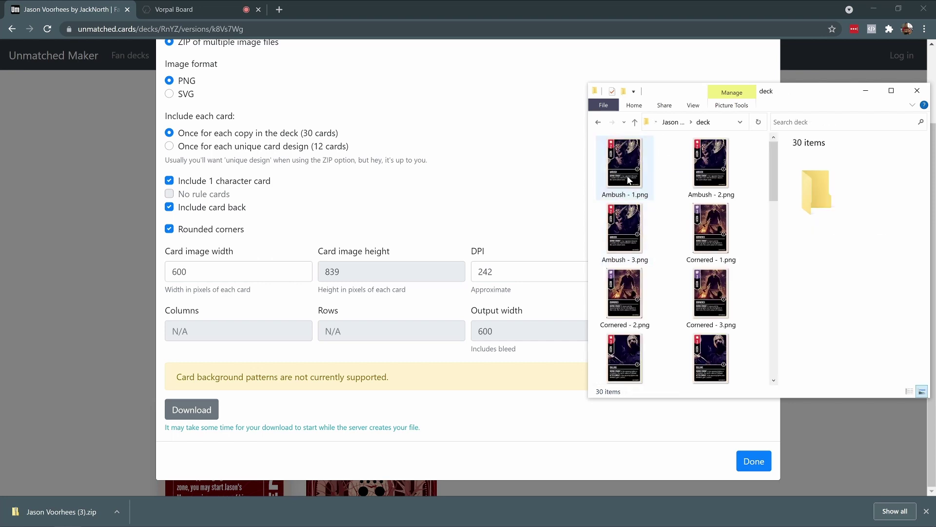
{"action": "scroll", "coordinate": [711, 206], "scroll_direction": "down", "scroll_amount": 2}
{"action": "scroll", "coordinate": [710, 209], "scroll_direction": "down", "scroll_amount": 4}
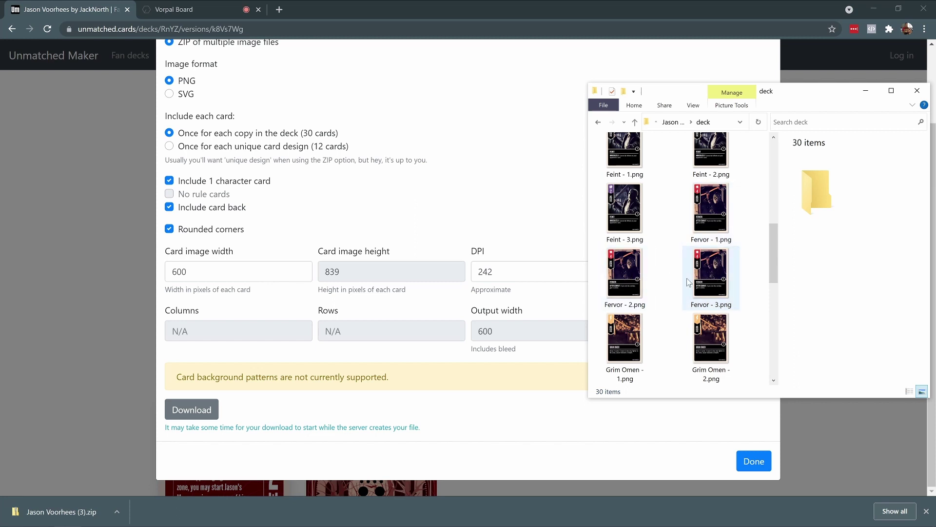
{"action": "scroll", "coordinate": [717, 273], "scroll_direction": "down", "scroll_amount": 7}
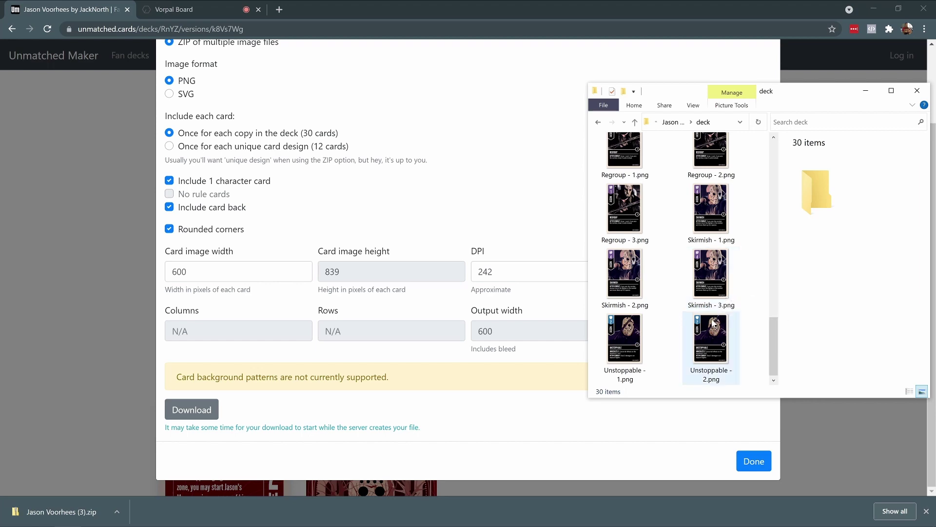
Step: Switch to Vorpal Board and add the card back image Jason Voorhees.png from the back folder to the table
{"action": "left_click", "coordinate": [131, 265]}
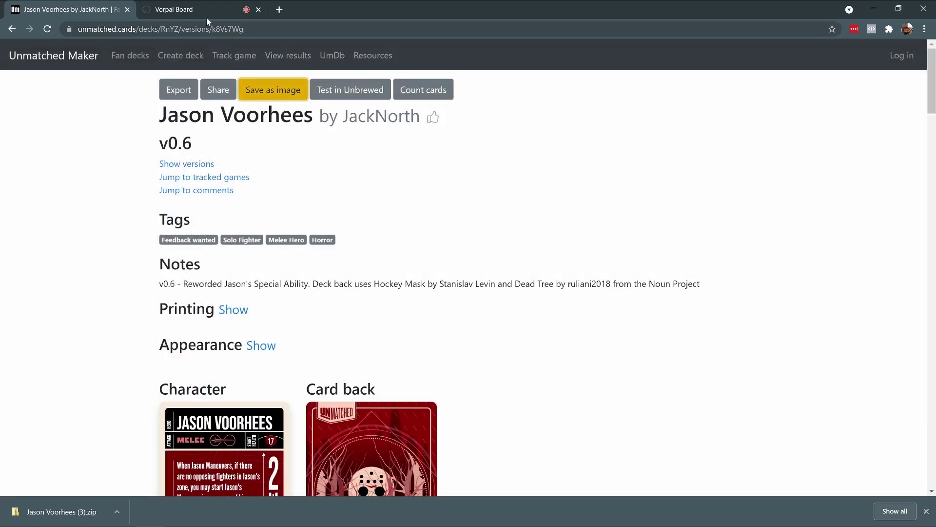
{"action": "left_click", "coordinate": [203, 13]}
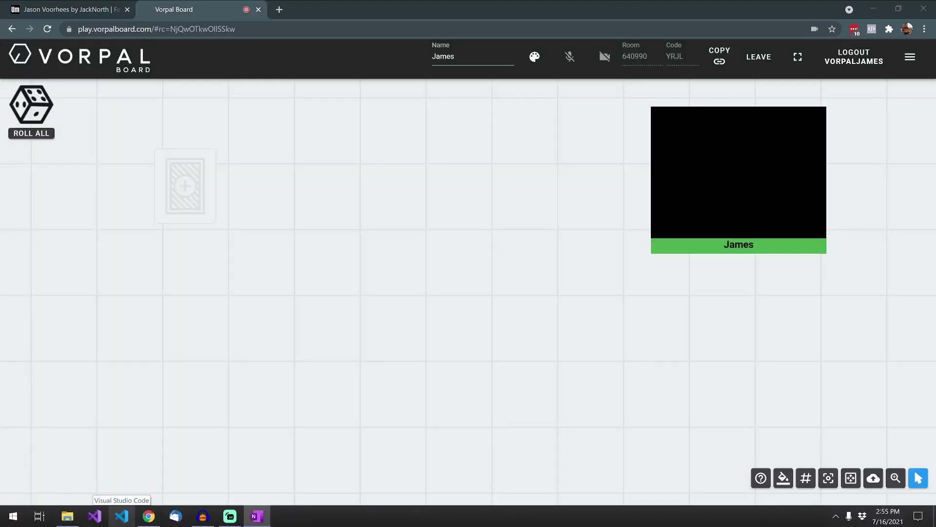
{"action": "left_click", "coordinate": [68, 516]}
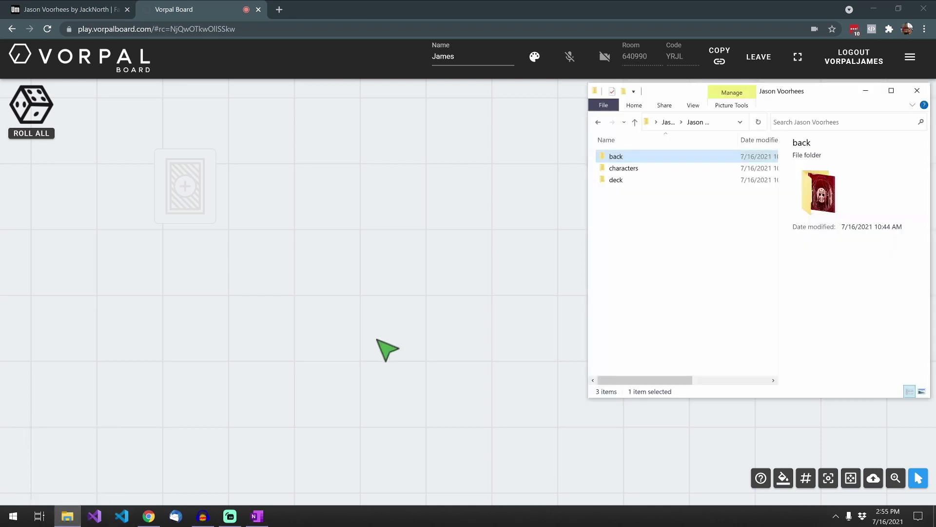
{"action": "double_click", "coordinate": [642, 155]}
{"action": "left_click_drag", "start_coordinate": [629, 177], "coordinate": [365, 277]}
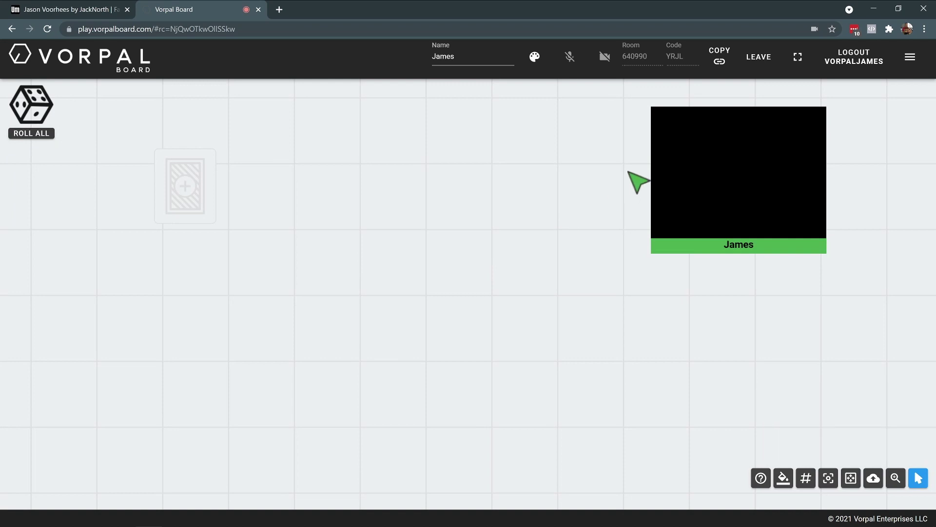
Step: Add JASON VOORHEES.png from the characters folder to the table and place it and the card back side by side, clear of the deck slot
{"action": "left_click", "coordinate": [68, 516]}
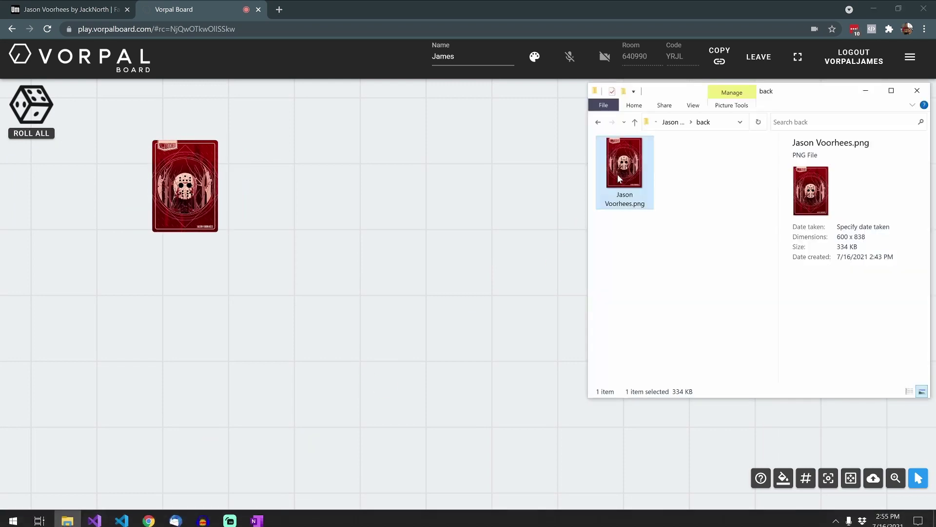
{"action": "left_click", "coordinate": [675, 122]}
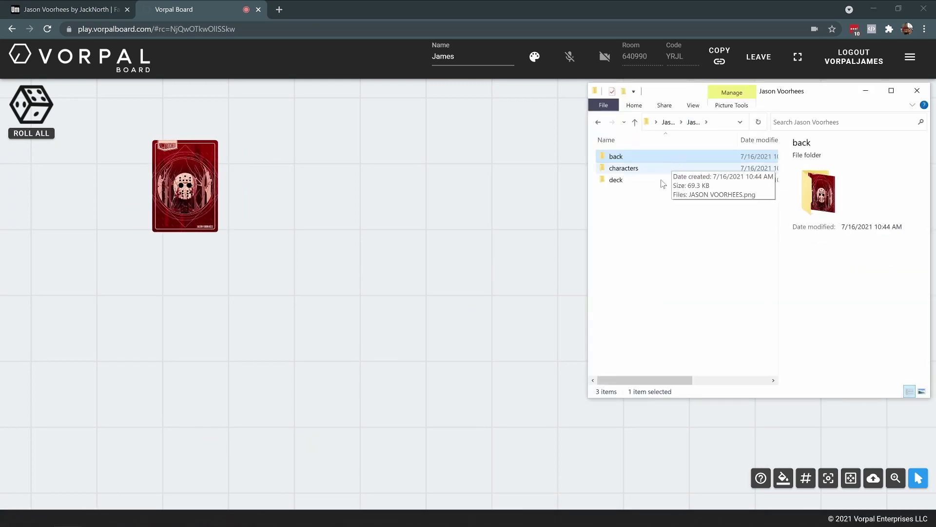
{"action": "double_click", "coordinate": [629, 168]}
{"action": "left_click_drag", "start_coordinate": [624, 166], "coordinate": [407, 293]}
{"action": "left_click_drag", "start_coordinate": [195, 176], "coordinate": [378, 185]}
{"action": "left_click_drag", "start_coordinate": [204, 210], "coordinate": [314, 201]}
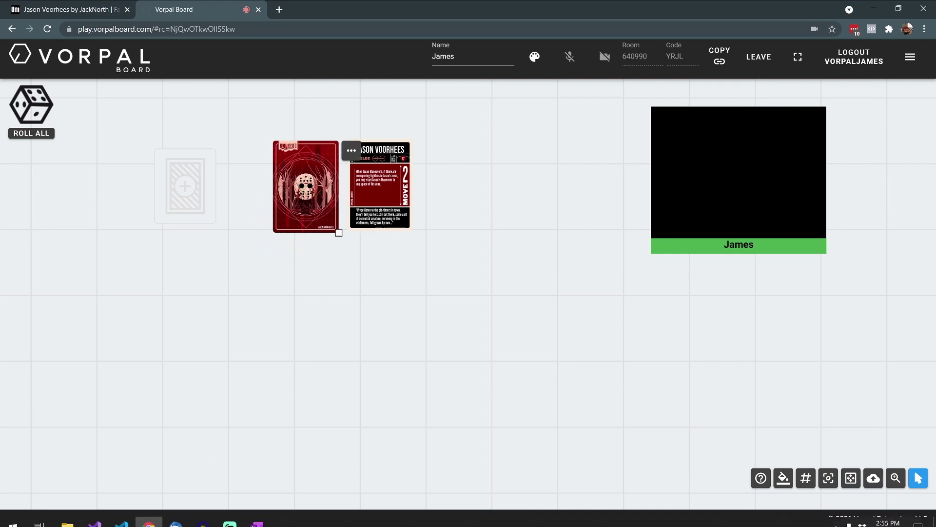
Step: Add the first 18 card images, Ambush - 1.png through Grim Omen - 2.png, from the deck folder to the table
{"action": "left_click", "coordinate": [73, 517]}
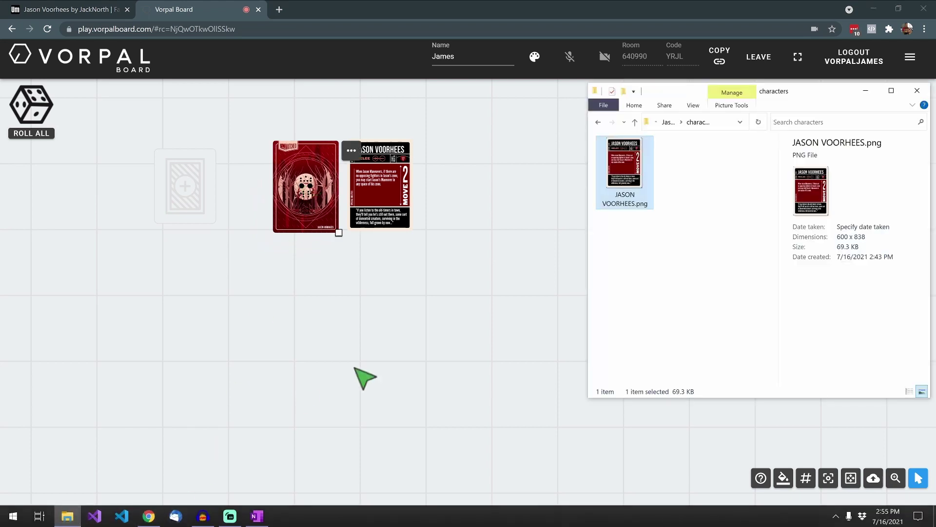
{"action": "left_click", "coordinate": [668, 122]}
{"action": "double_click", "coordinate": [655, 181]}
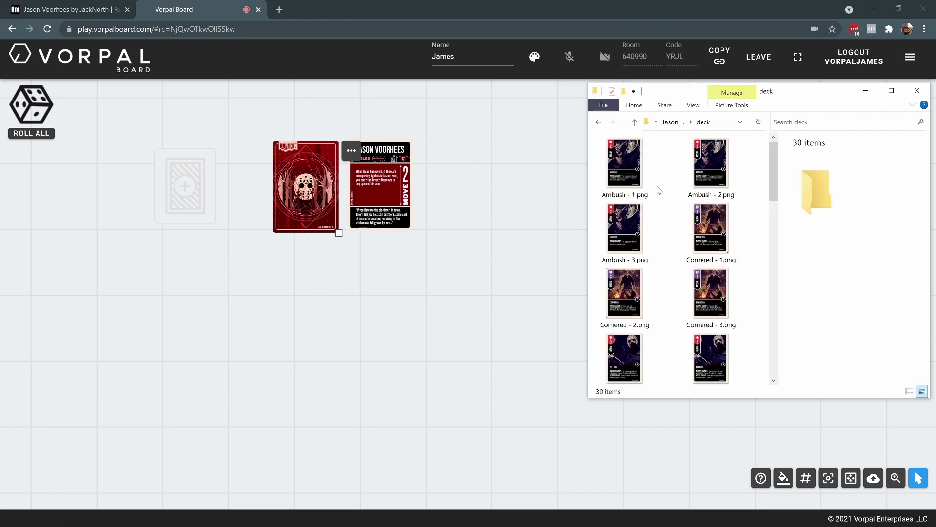
{"action": "left_click", "coordinate": [622, 171]}
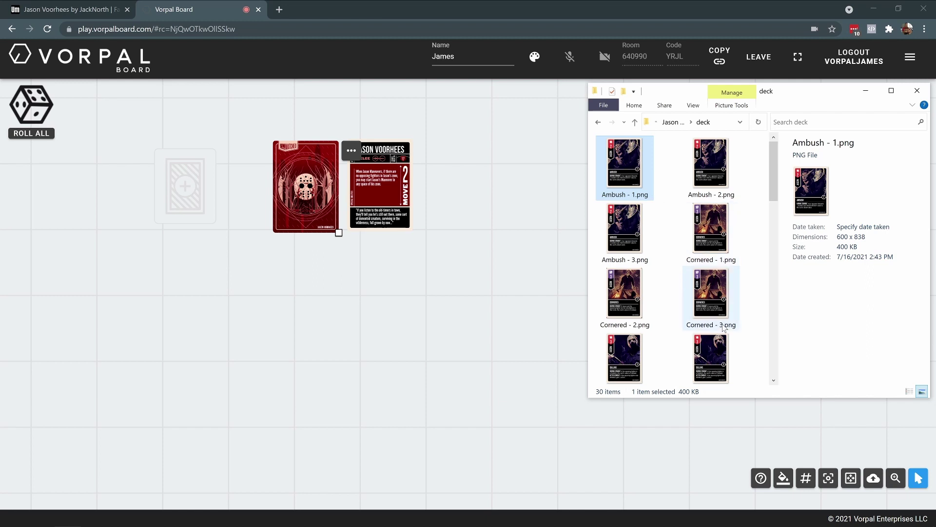
{"action": "scroll", "coordinate": [724, 332], "scroll_direction": "down", "scroll_amount": 5}
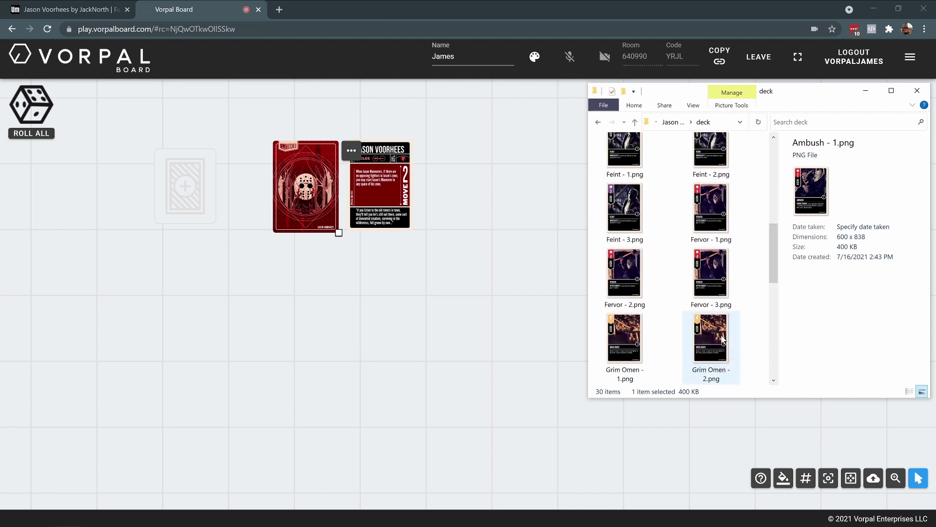
{"action": "left_click", "coordinate": [722, 335], "text": "shift"}
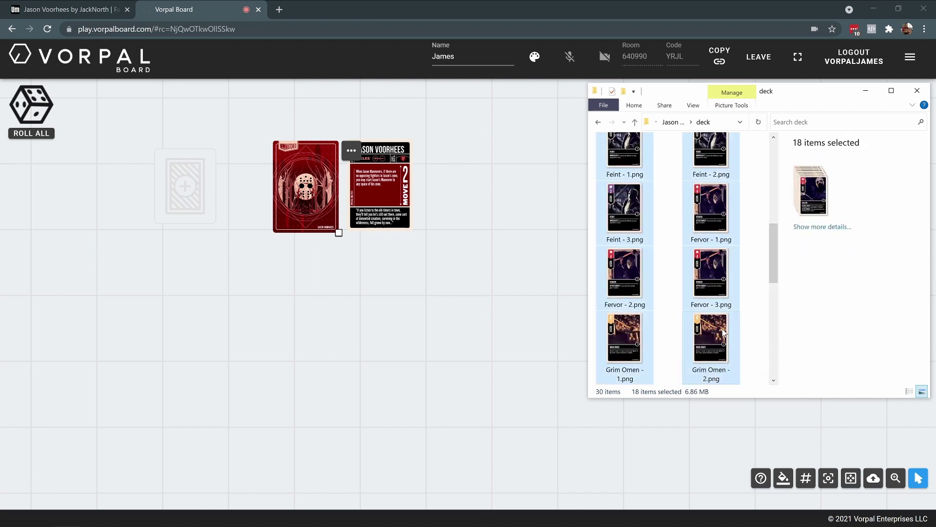
{"action": "left_click_drag", "start_coordinate": [708, 275], "coordinate": [317, 375]}
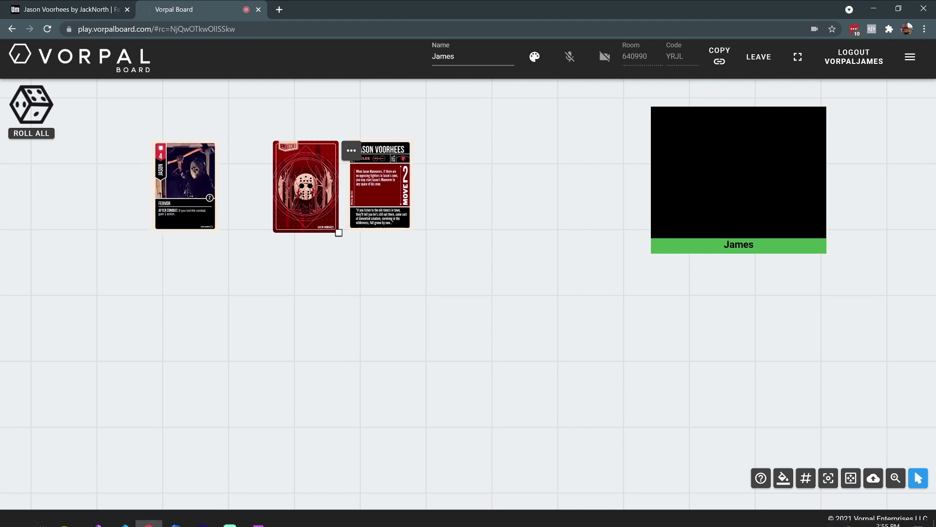
Step: Add the remaining card images, Jason Lives - 1.png through Unstoppable - 2.png, from the deck folder to the table
{"action": "left_click", "coordinate": [67, 516]}
{"action": "scroll", "coordinate": [698, 343], "scroll_direction": "down", "scroll_amount": 5}
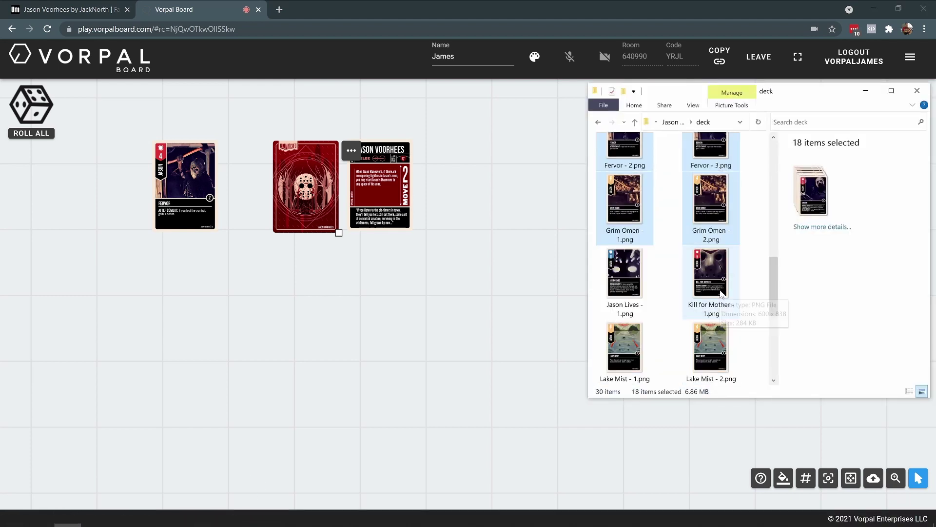
{"action": "scroll", "coordinate": [707, 246], "scroll_direction": "up", "scroll_amount": 2}
{"action": "left_click", "coordinate": [645, 243]}
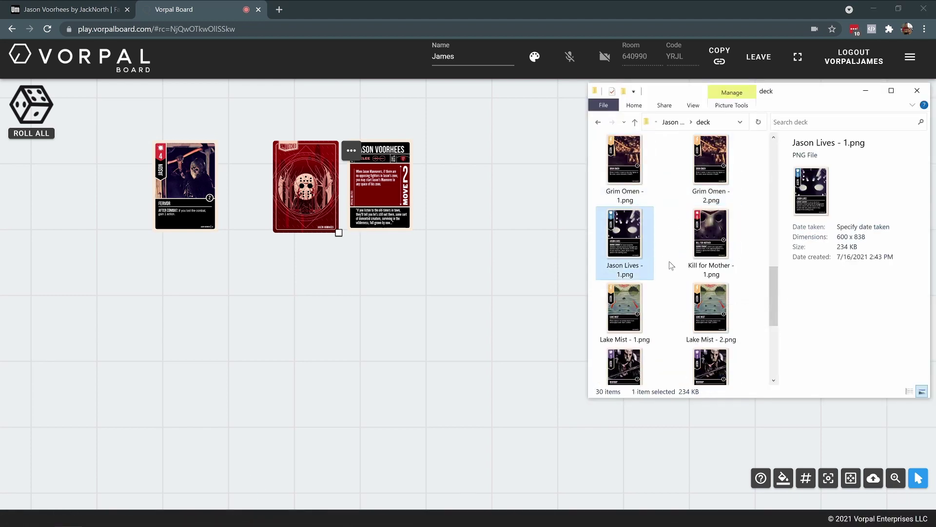
{"action": "scroll", "coordinate": [673, 265], "scroll_direction": "down", "scroll_amount": 3}
{"action": "left_click", "coordinate": [725, 335], "text": "shift"}
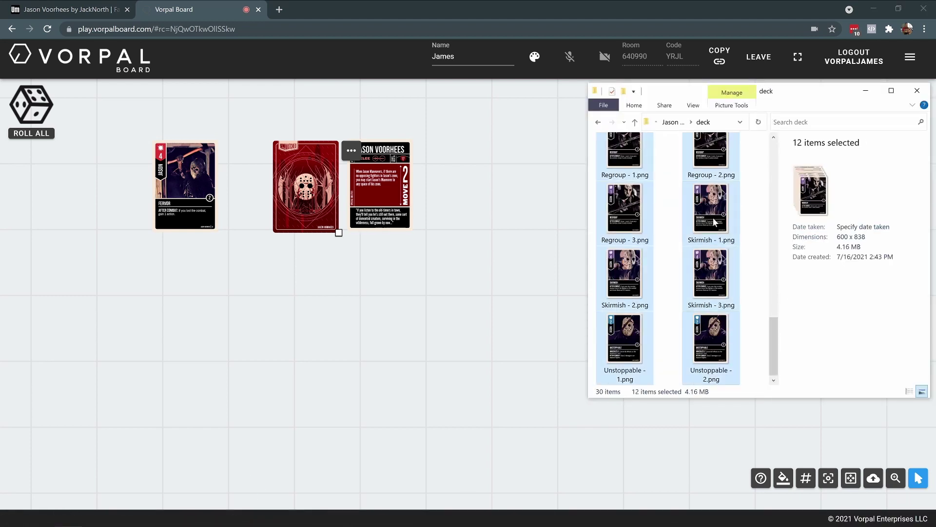
{"action": "left_click_drag", "start_coordinate": [715, 224], "coordinate": [424, 353]}
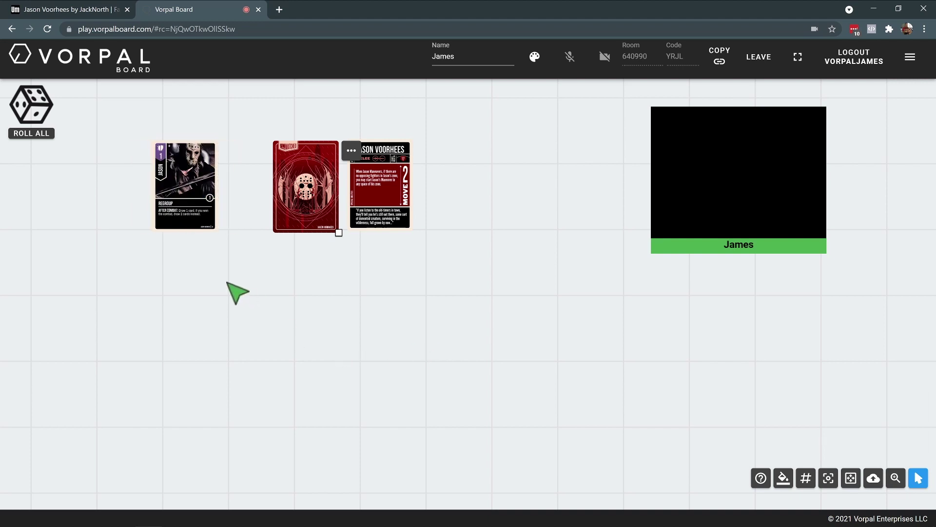
Step: Gather both piles of uploaded playing cards into a new deck, leaving out the card back and character card
{"action": "left_click_drag", "start_coordinate": [184, 188], "coordinate": [139, 282]}
{"action": "left_click_drag", "start_coordinate": [259, 347], "coordinate": [99, 118]}
{"action": "left_click", "coordinate": [231, 150]}
{"action": "mouse_move", "coordinate": [264, 184]}
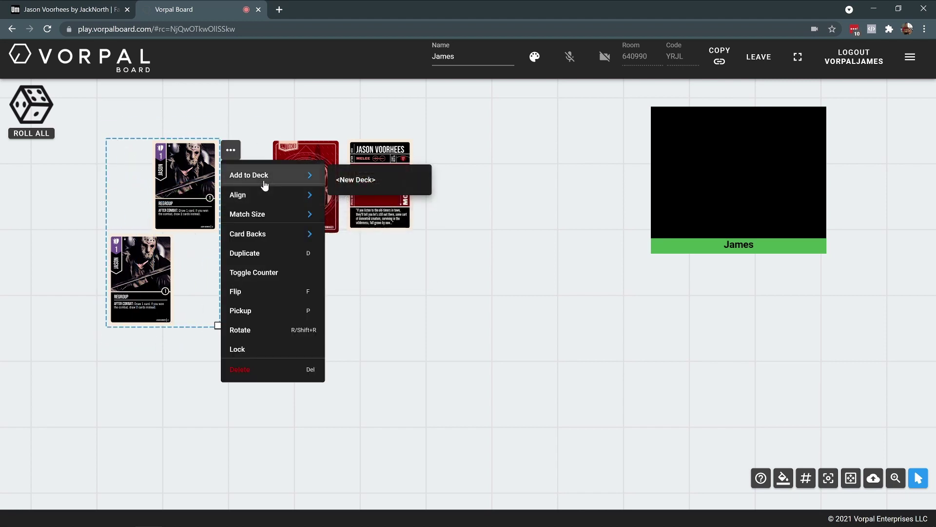
{"action": "left_click", "coordinate": [375, 180]}
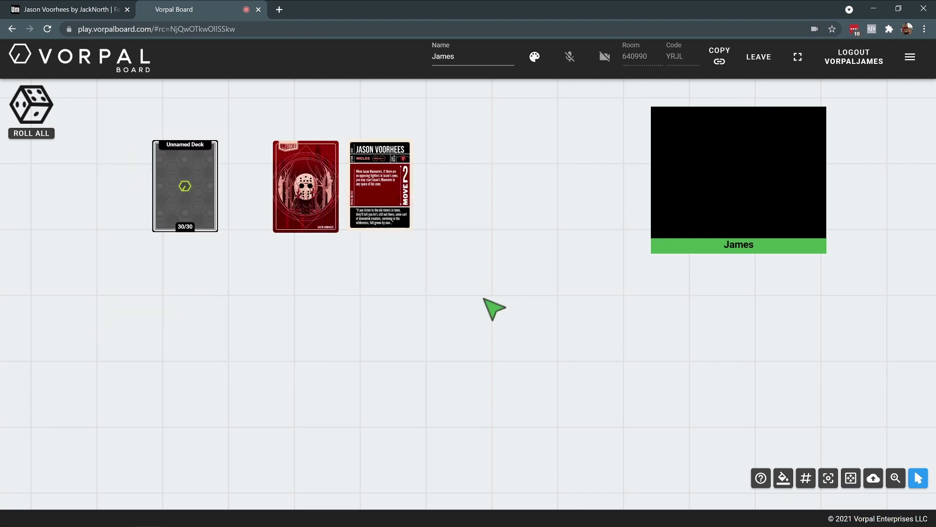
Step: Name the new deck "Jason Vorhees"
{"action": "right_click", "coordinate": [194, 186]}
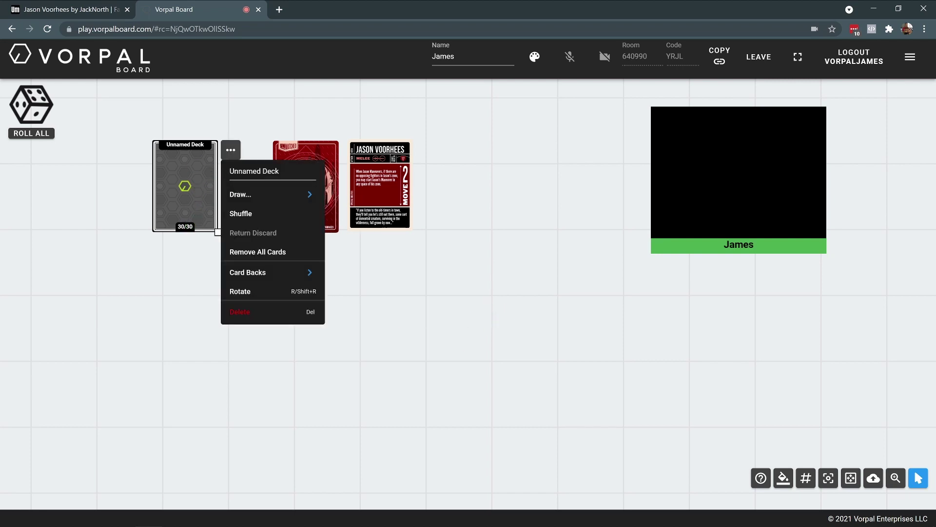
{"action": "type", "text": "Jason Vorhees"}
{"action": "left_click", "coordinate": [376, 360]}
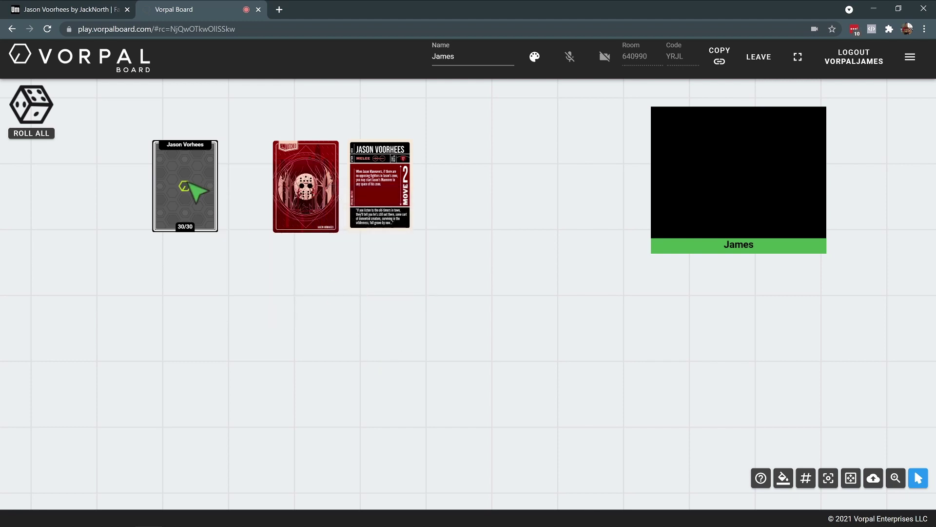
Step: Set the deck's card back to the red Jason mask image lying on the table
{"action": "mouse_move", "coordinate": [193, 195]}
{"action": "left_mouse_down"}
{"action": "mouse_move", "coordinate": [197, 208]}
{"action": "mouse_move", "coordinate": [196, 199]}
{"action": "left_mouse_up"}
{"action": "left_click", "coordinate": [234, 153]}
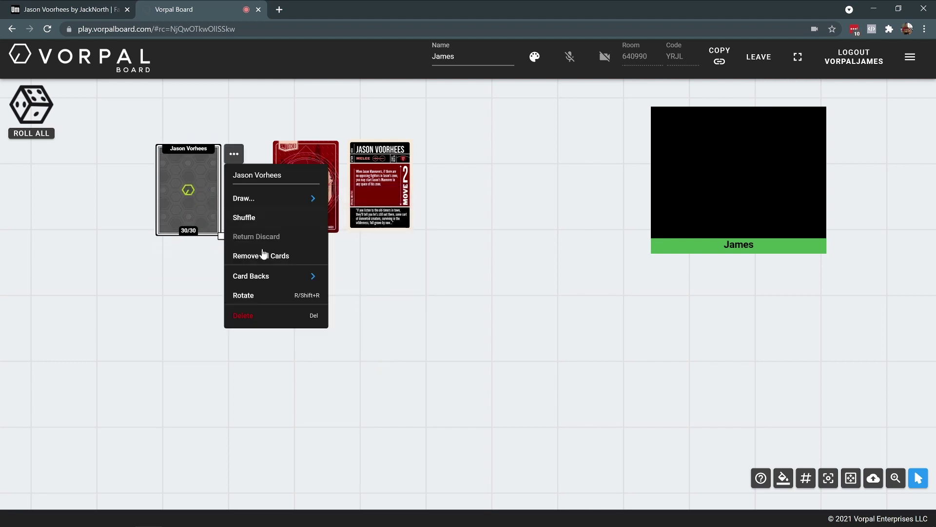
{"action": "mouse_move", "coordinate": [294, 283]}
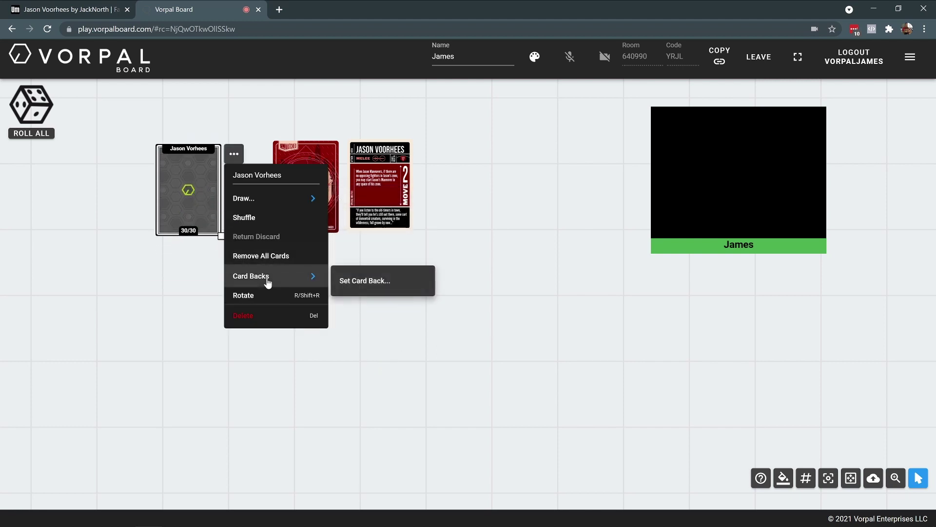
{"action": "left_click", "coordinate": [366, 283]}
{"action": "left_click", "coordinate": [308, 201]}
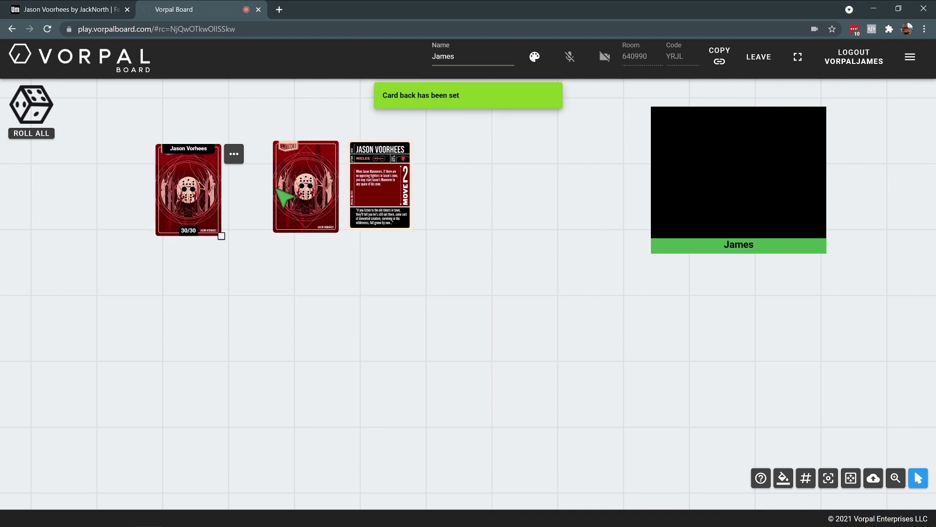
Step: Move the deck off the deck slot to the open area below and delete the loose card back image
{"action": "left_click_drag", "start_coordinate": [198, 192], "coordinate": [305, 311]}
{"action": "key", "text": "Delete"}
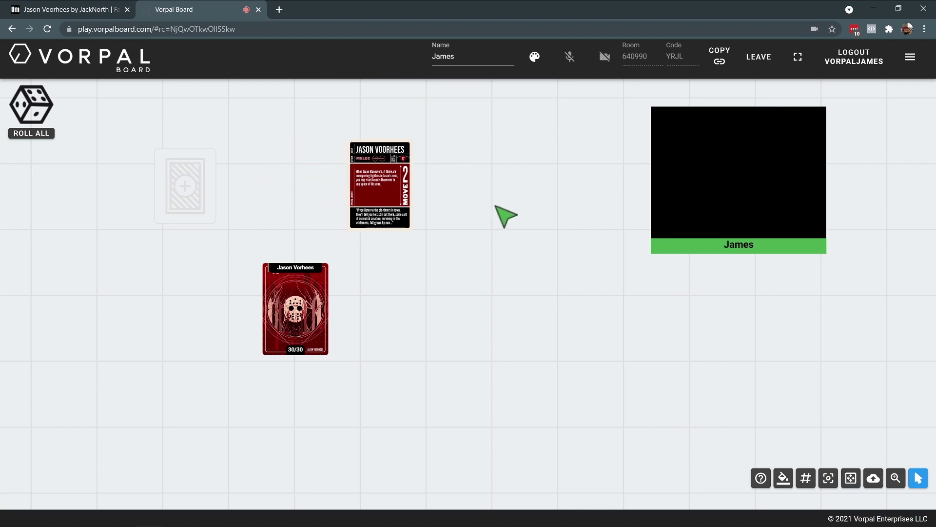
Step: Shuffle the Jason deck and lay out five drawn cards face up in a row below it
{"action": "right_click", "coordinate": [318, 331]}
{"action": "left_click", "coordinate": [354, 338]}
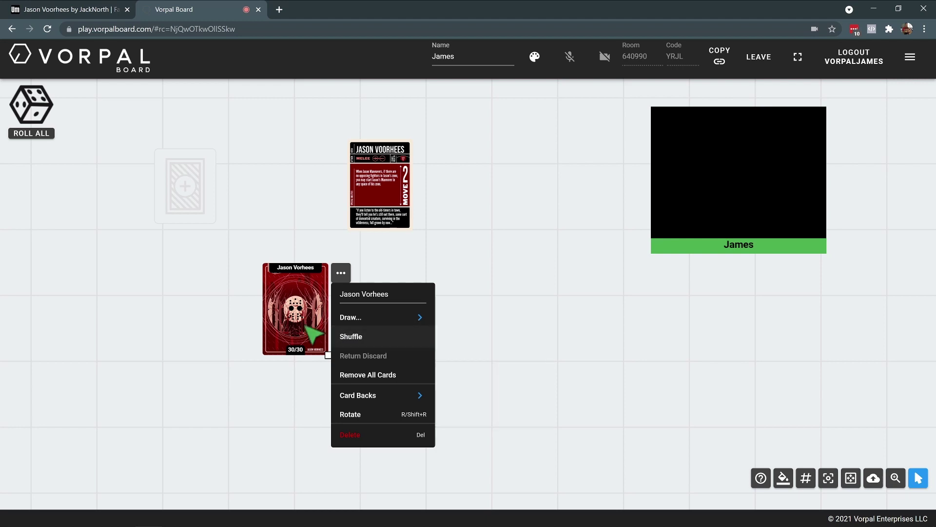
{"action": "left_click_drag", "start_coordinate": [310, 331], "coordinate": [488, 428]}
{"action": "left_click_drag", "start_coordinate": [382, 420], "coordinate": [296, 423]}
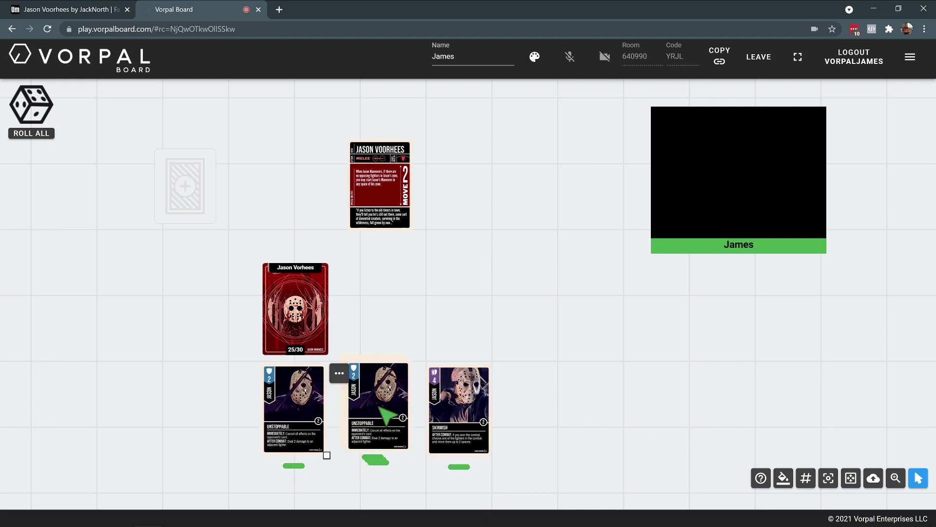
{"action": "left_click_drag", "start_coordinate": [378, 414], "coordinate": [610, 429]}
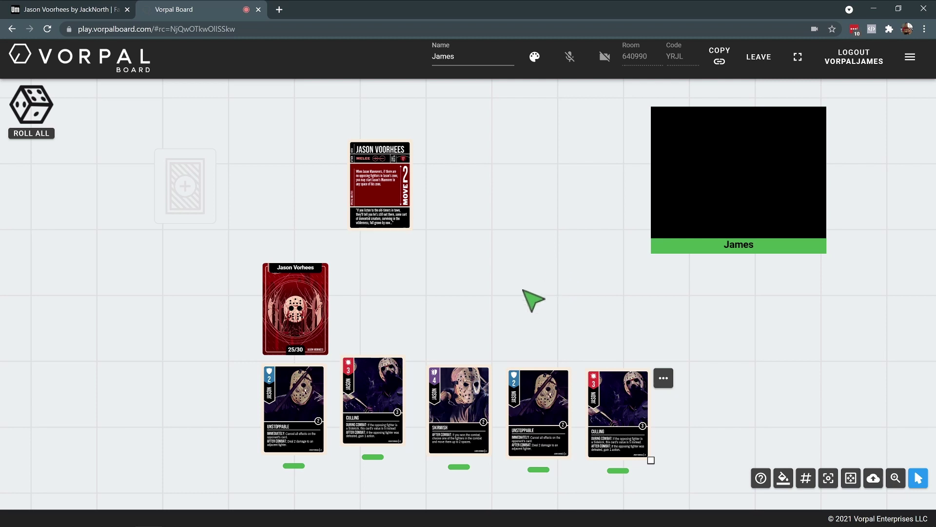
Step: Add the figure image jason.png from the Jason folder to the table and place it directly beside the deck, below the character card
{"action": "left_click", "coordinate": [69, 516]}
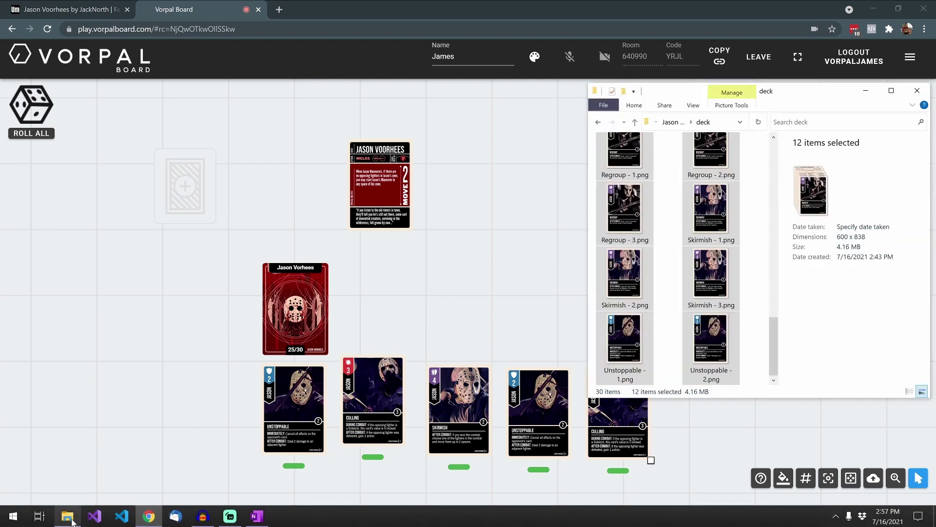
{"action": "left_click", "coordinate": [671, 123]}
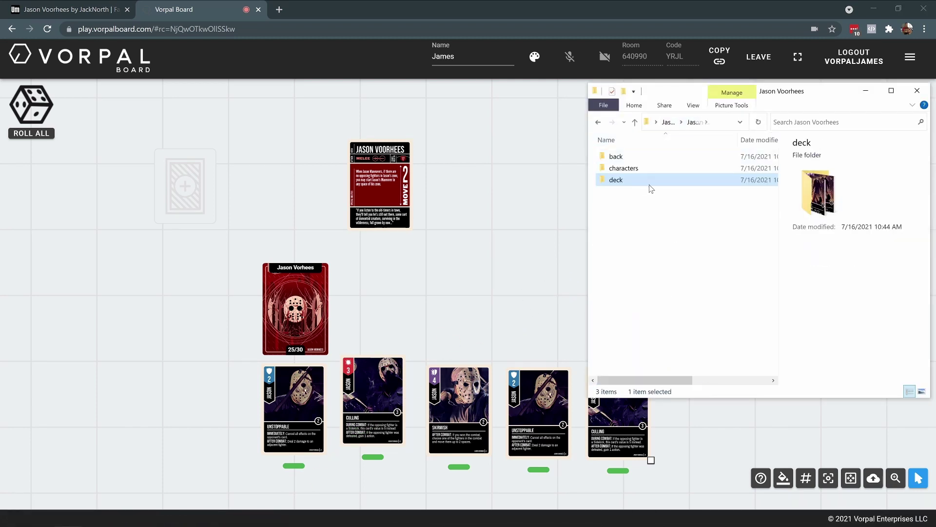
{"action": "left_click", "coordinate": [667, 122]}
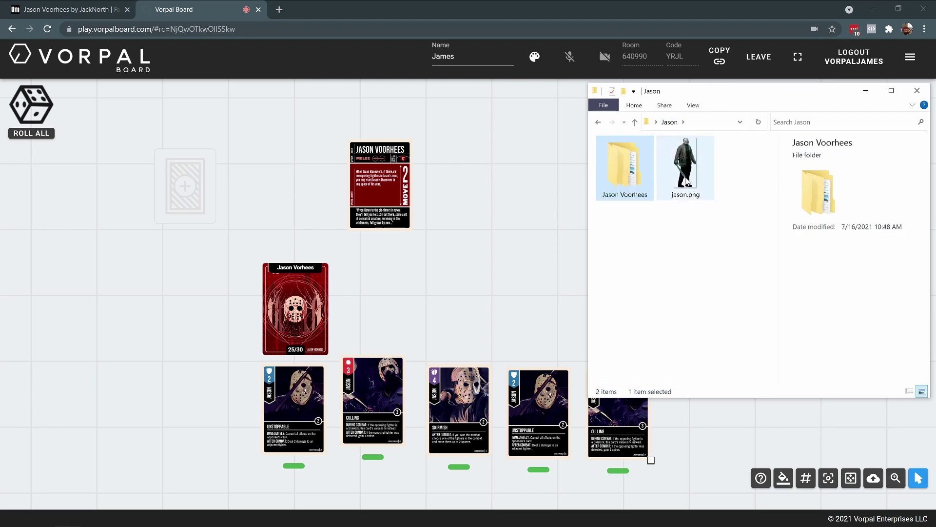
{"action": "left_click_drag", "start_coordinate": [686, 180], "coordinate": [446, 296]}
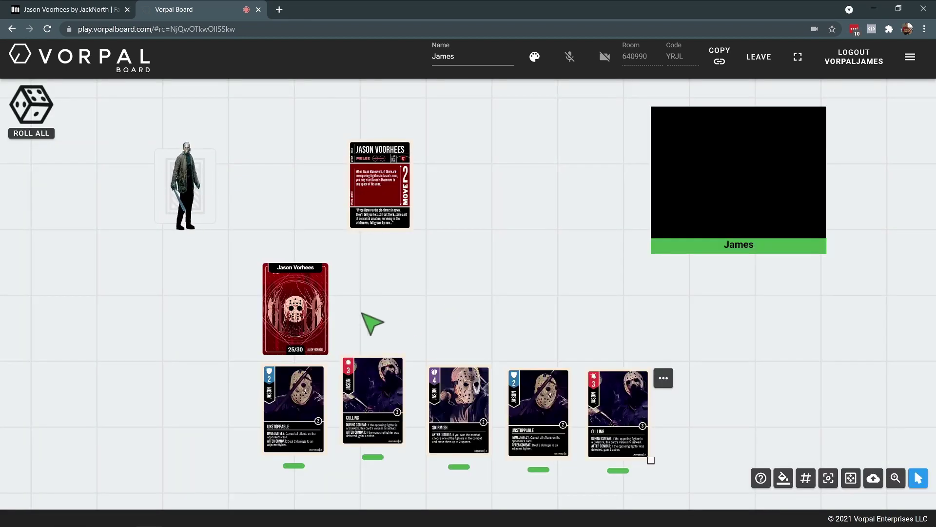
{"action": "left_click_drag", "start_coordinate": [154, 163], "coordinate": [382, 299]}
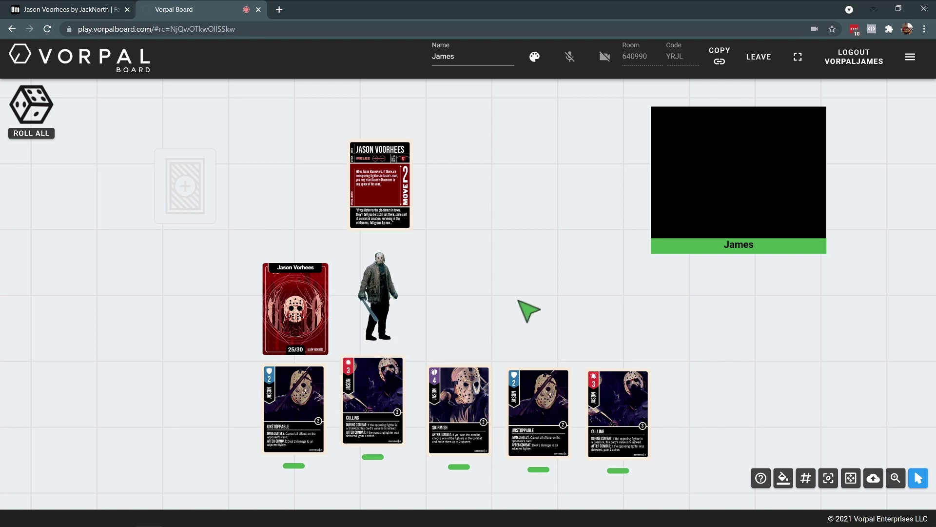